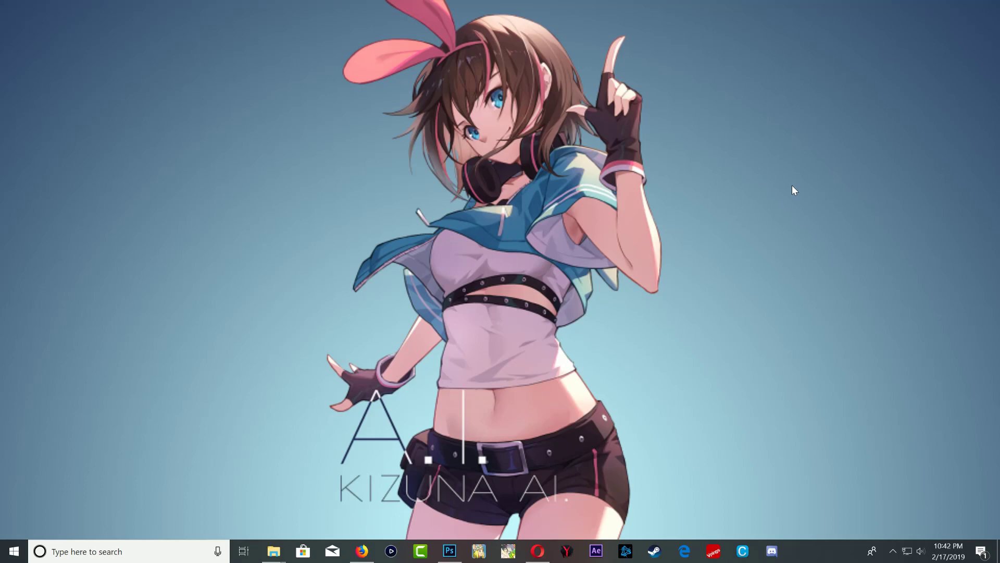
# Step: Bring up the PS4 Linux folder and look over bzImage, initramfs.cpio.gz and psxitarch.tar.xz
pyautogui.moveTo(274, 550)
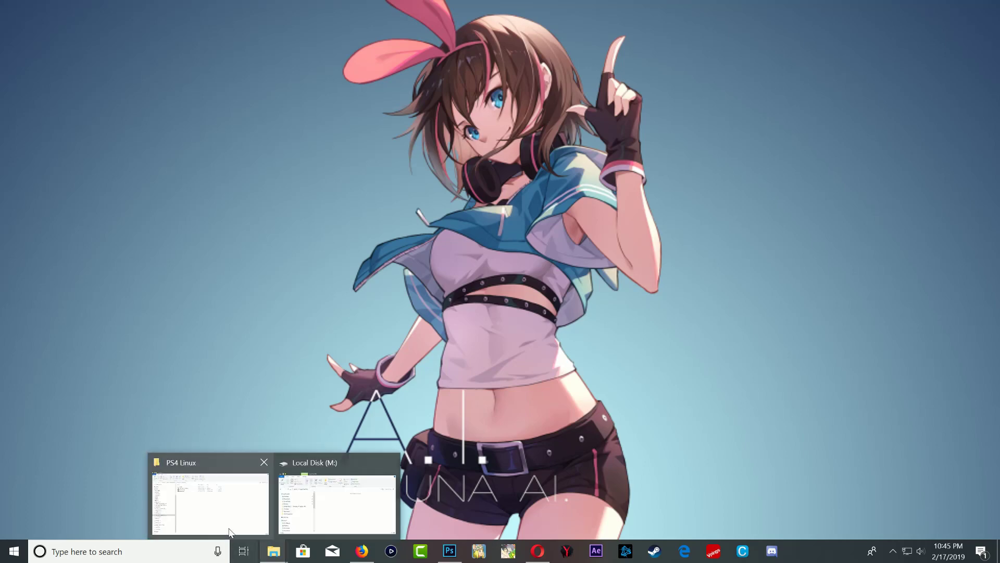
pyautogui.click(216, 521)
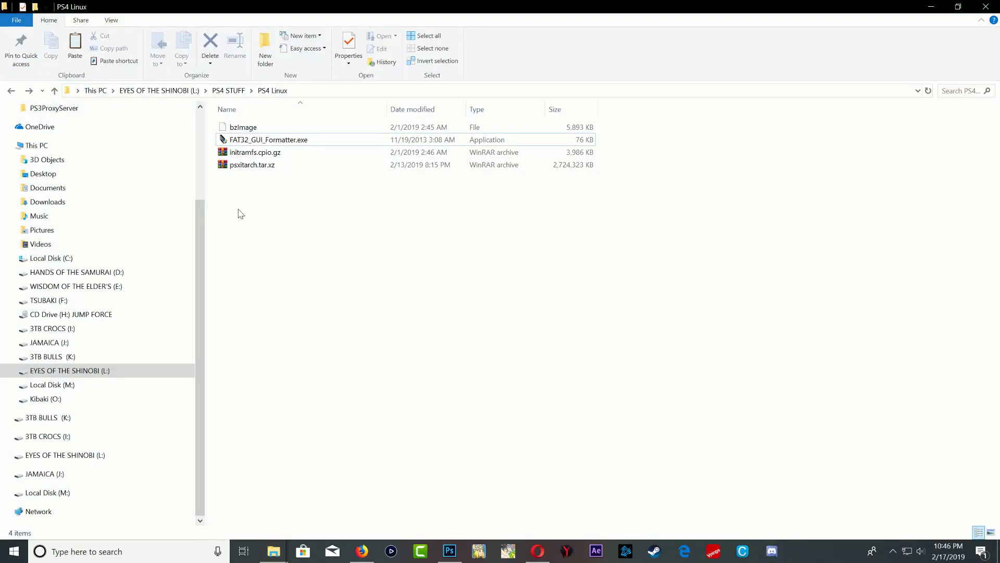
pyautogui.moveTo(235, 198); pyautogui.dragTo(266, 150)
pyautogui.keyDown('ctrl'); pyautogui.click(254, 127); pyautogui.keyUp('ctrl')
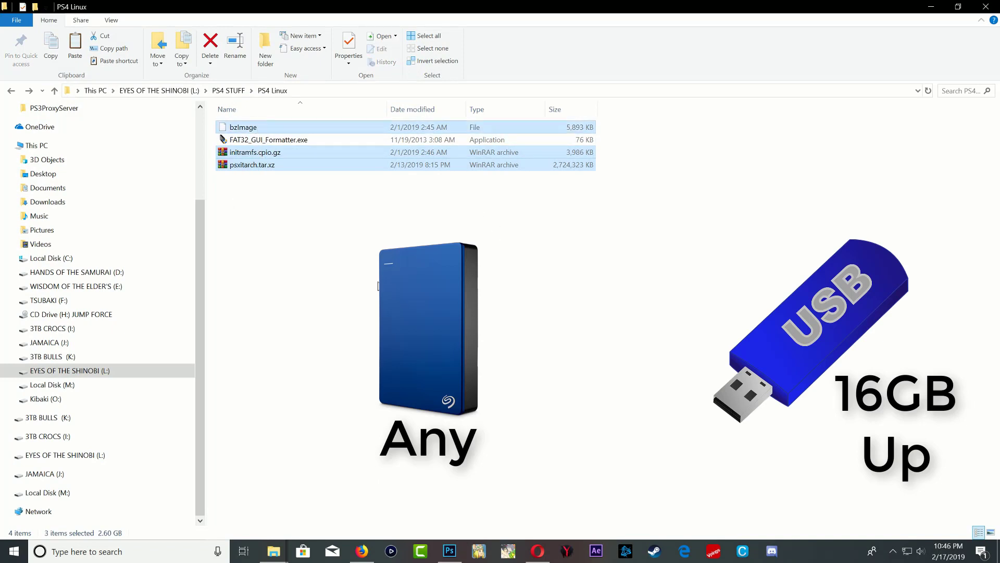
pyautogui.click(311, 266)
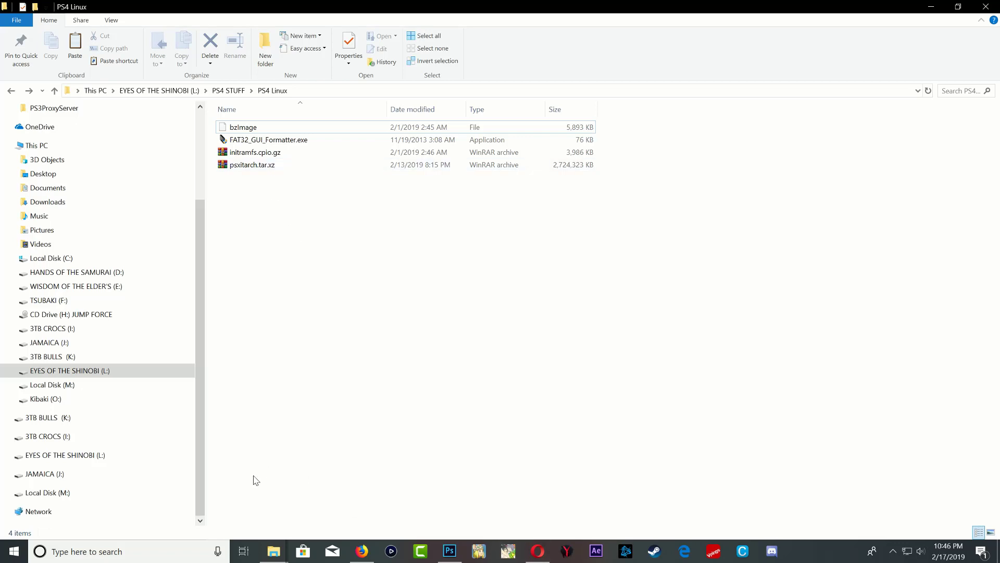
# Step: Check Local Disk (M:) properties, an empty 232 GB NTFS drive, then close them
pyautogui.click(273, 555)
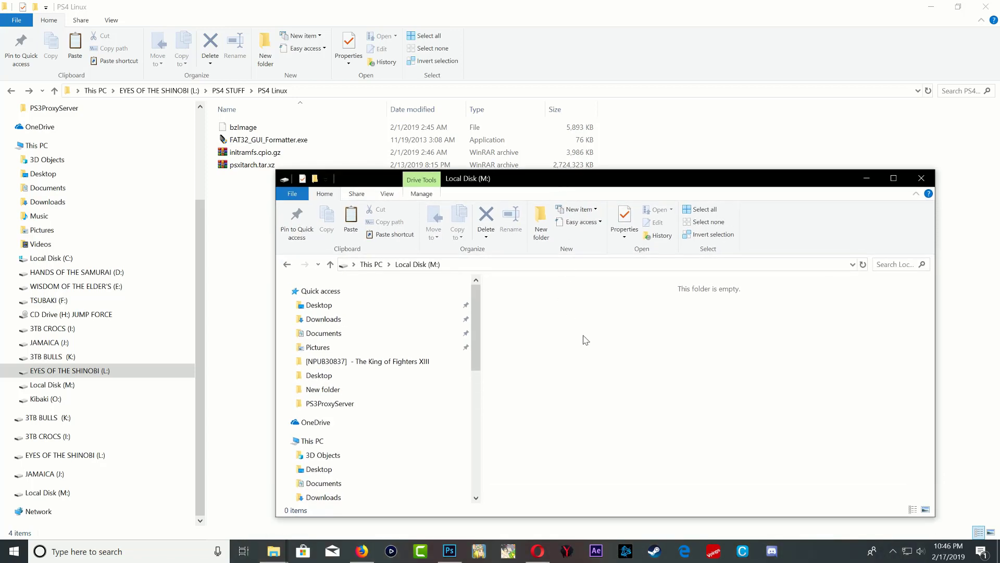
pyautogui.rightClick(583, 336)
pyautogui.click(622, 327)
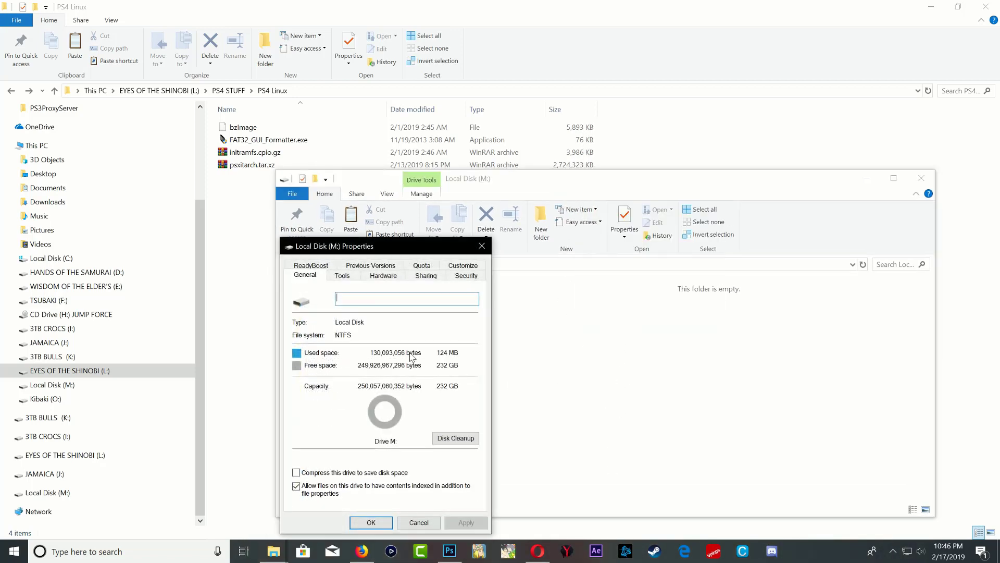
pyautogui.click(481, 246)
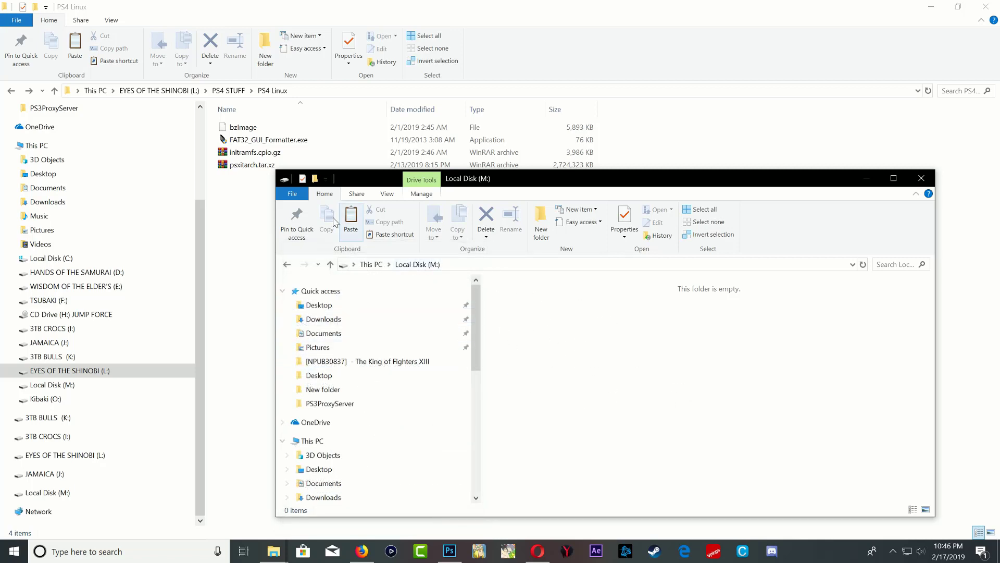
pyautogui.rightClick(246, 144)
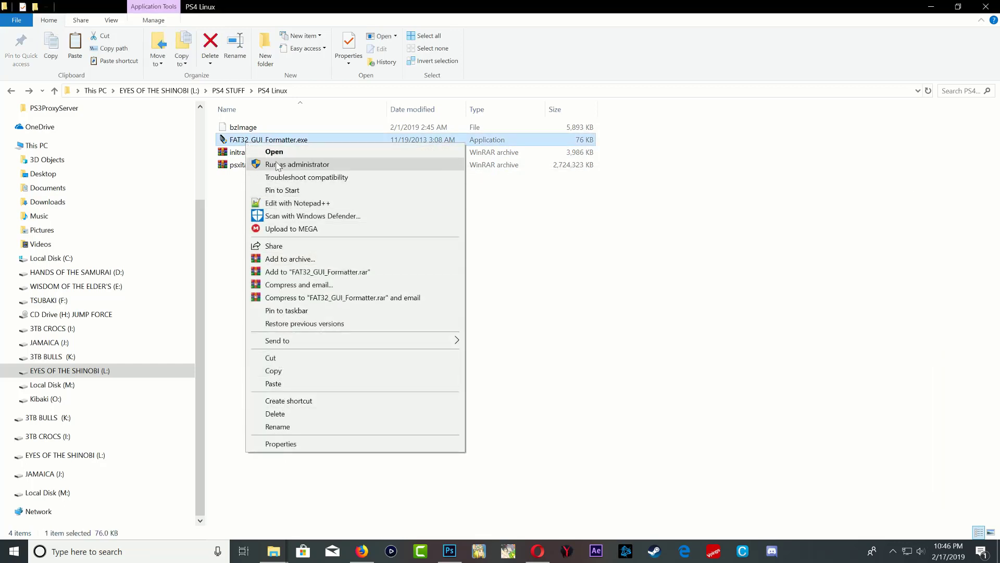
# Step: Run FAT32_GUI_Formatter.exe as administrator and move the M: window off it
pyautogui.click(294, 164)
pyautogui.click(455, 355)
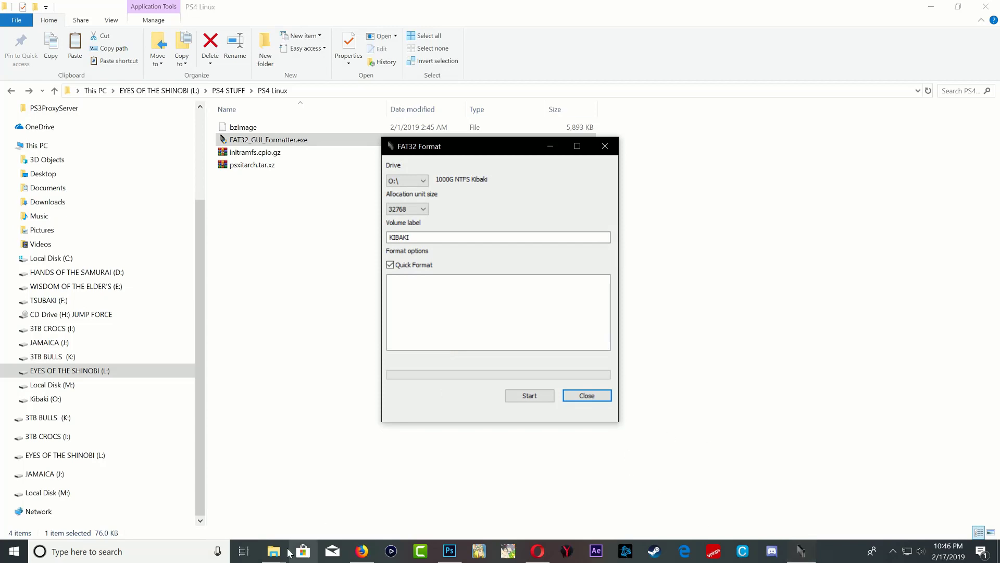
pyautogui.moveTo(274, 551)
pyautogui.click(313, 513)
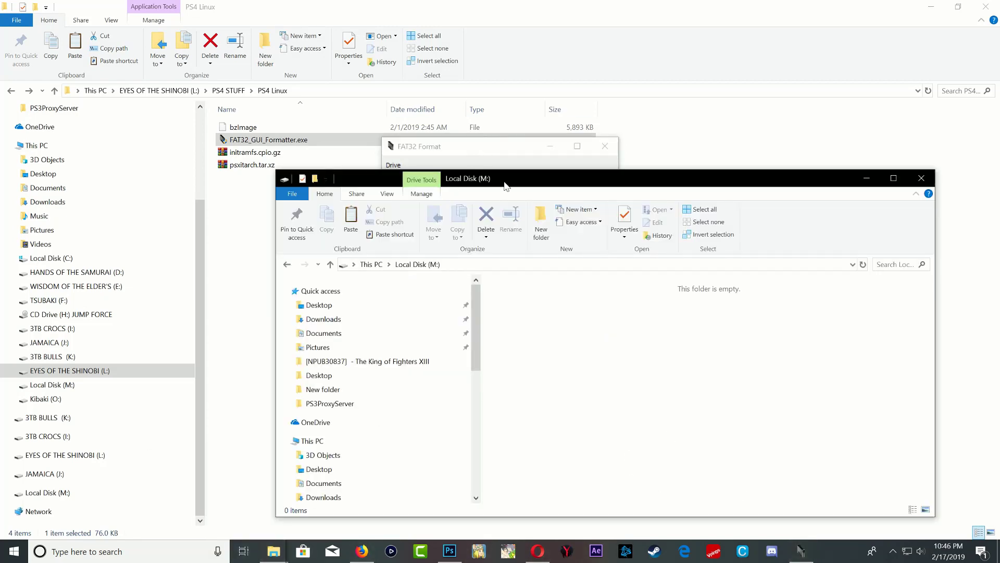
pyautogui.moveTo(505, 182); pyautogui.dragTo(463, 295)
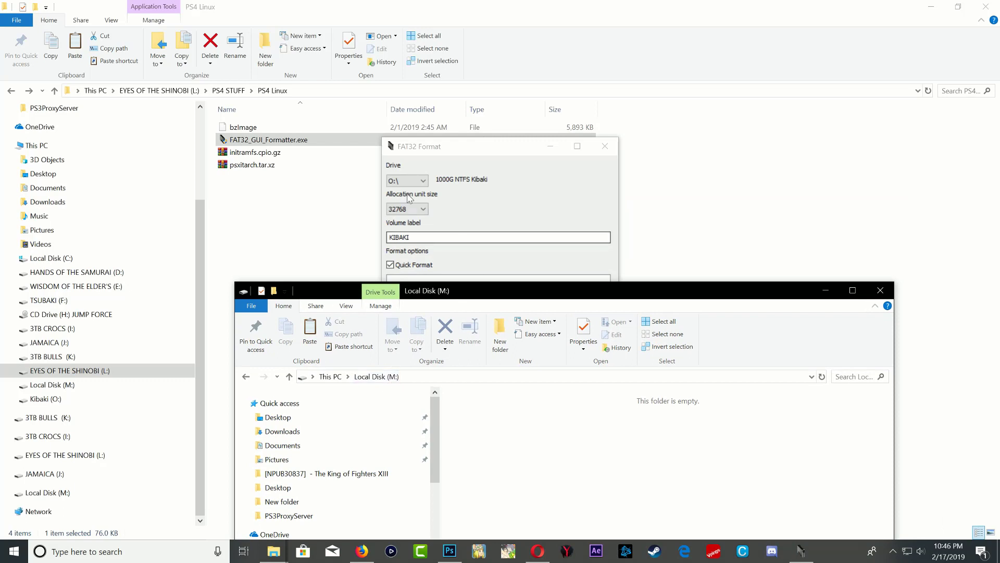
# Step: Quick-format drive M: as FAT32 with 32768-byte clusters, confirm erasure, and close the formatter
pyautogui.click(407, 181)
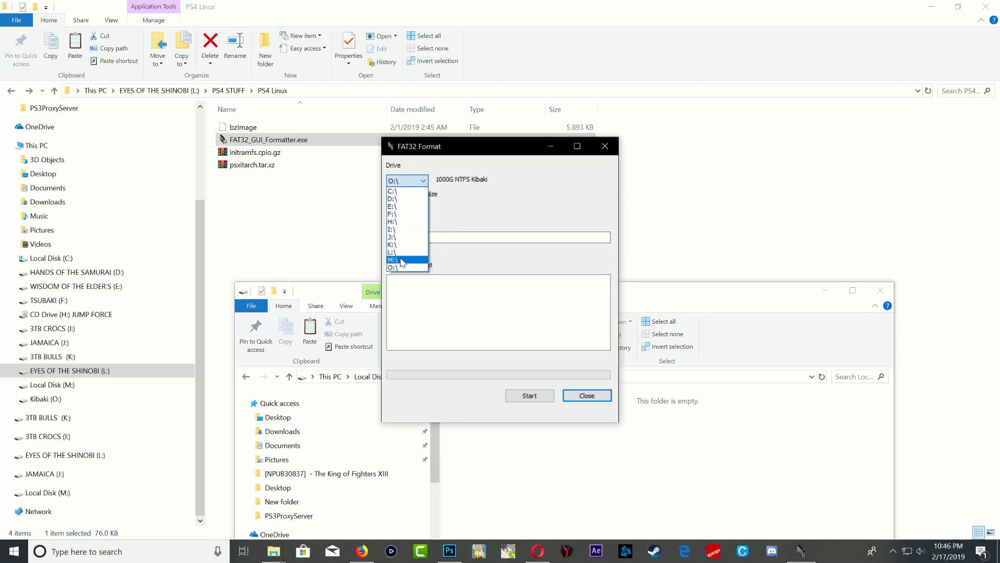
pyautogui.click(408, 260)
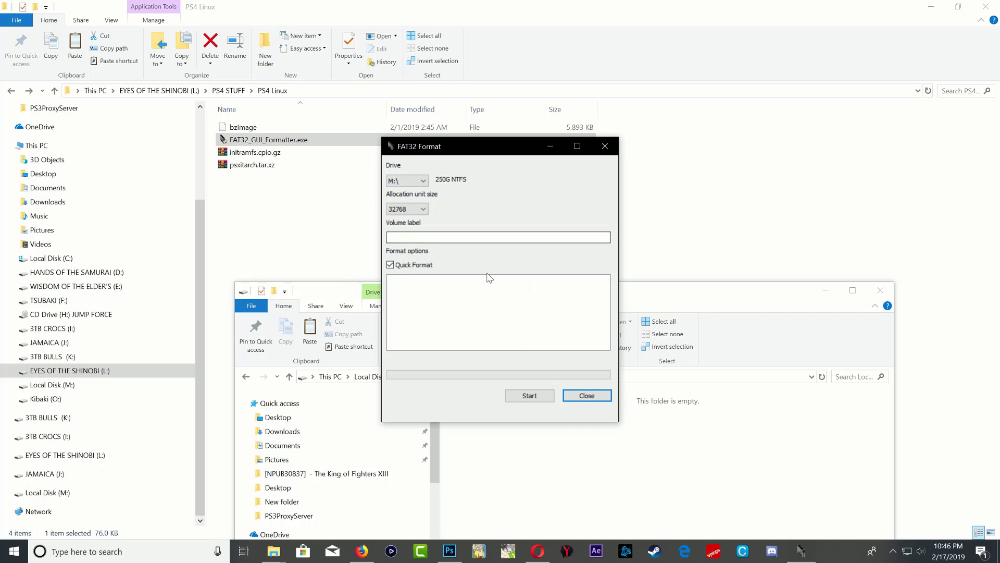
pyautogui.click(349, 296)
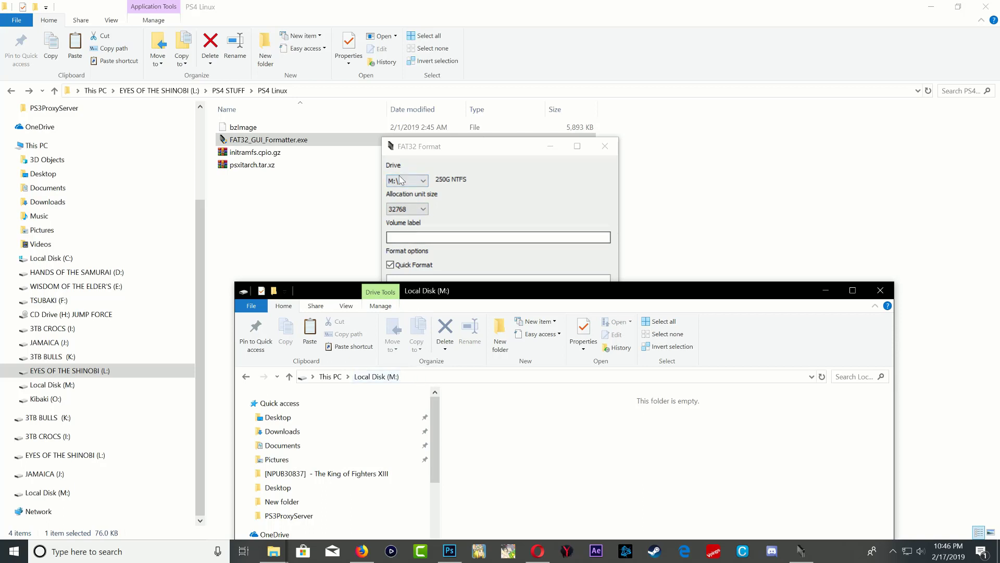
pyautogui.click(559, 177)
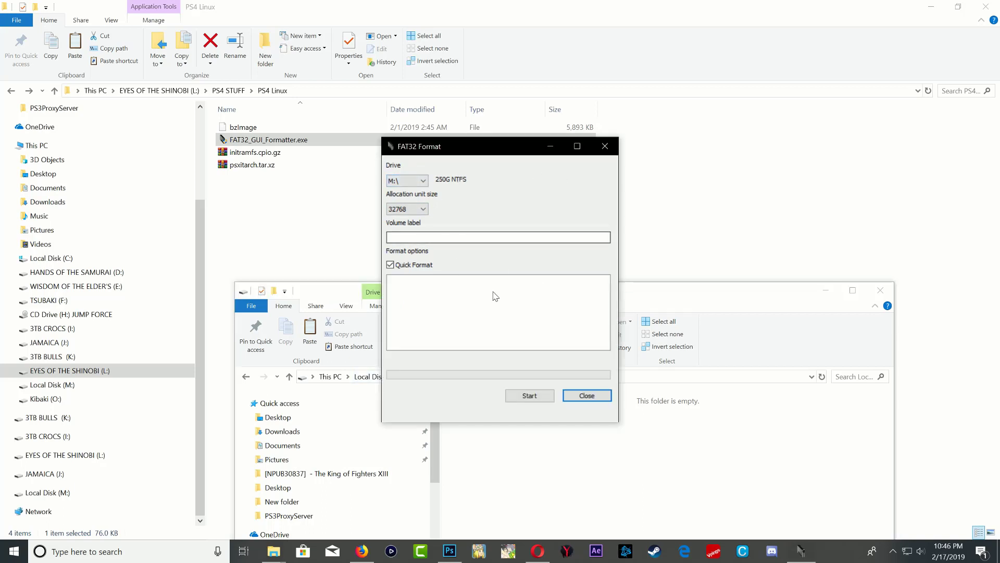
pyautogui.click(540, 396)
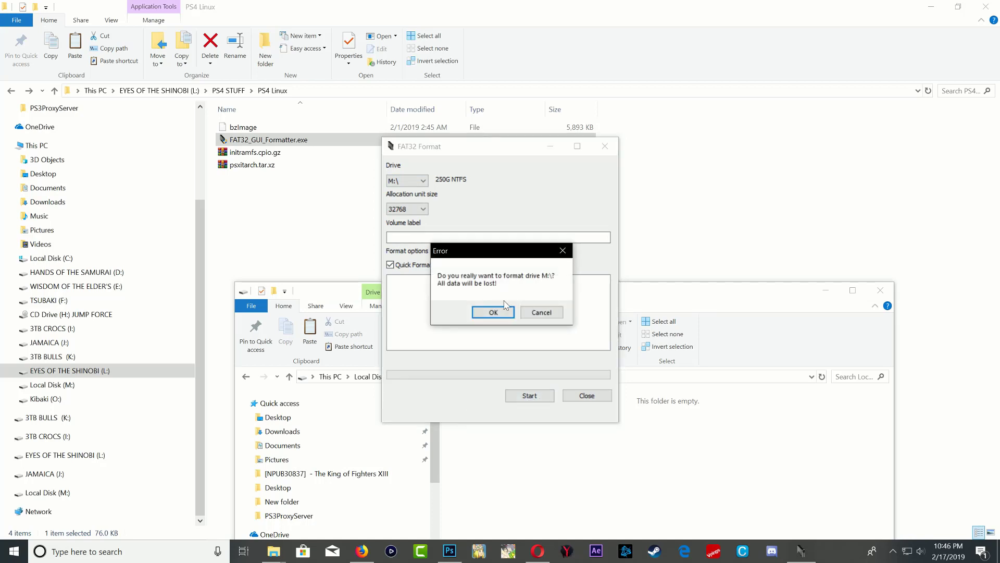
pyautogui.click(479, 311)
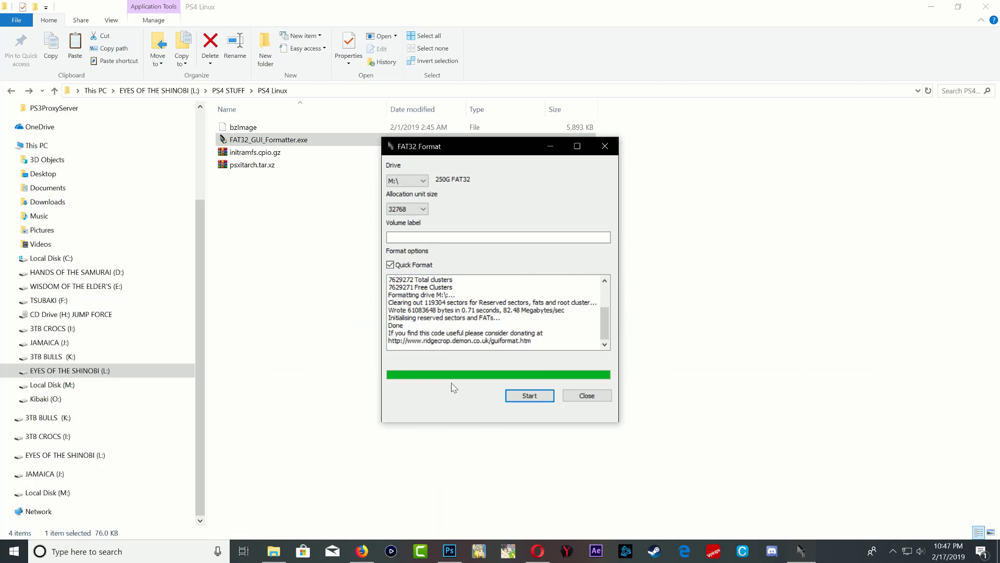
pyautogui.click(587, 397)
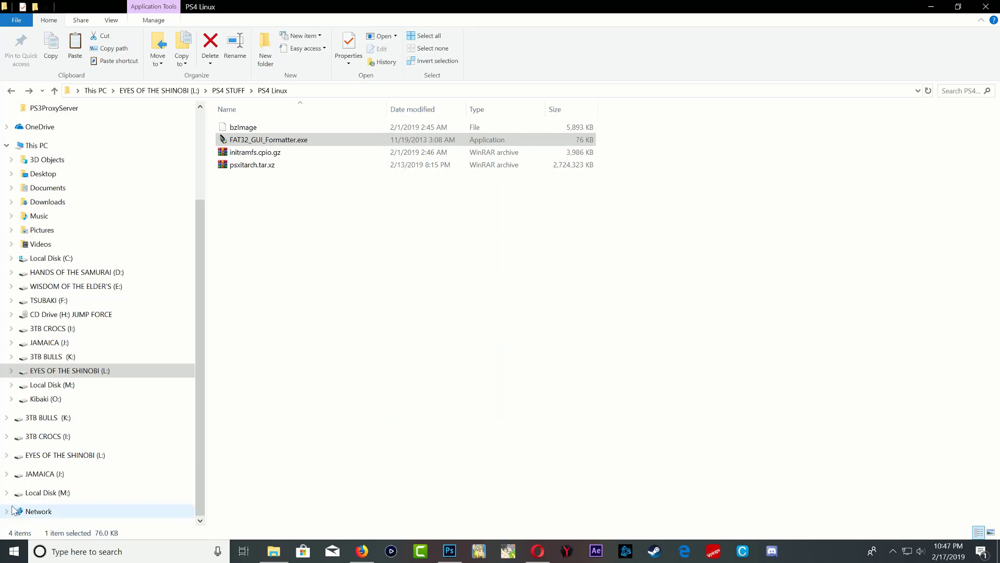
# Step: Open drive M: in a new window and confirm it is now FAT32
pyautogui.rightClick(42, 493)
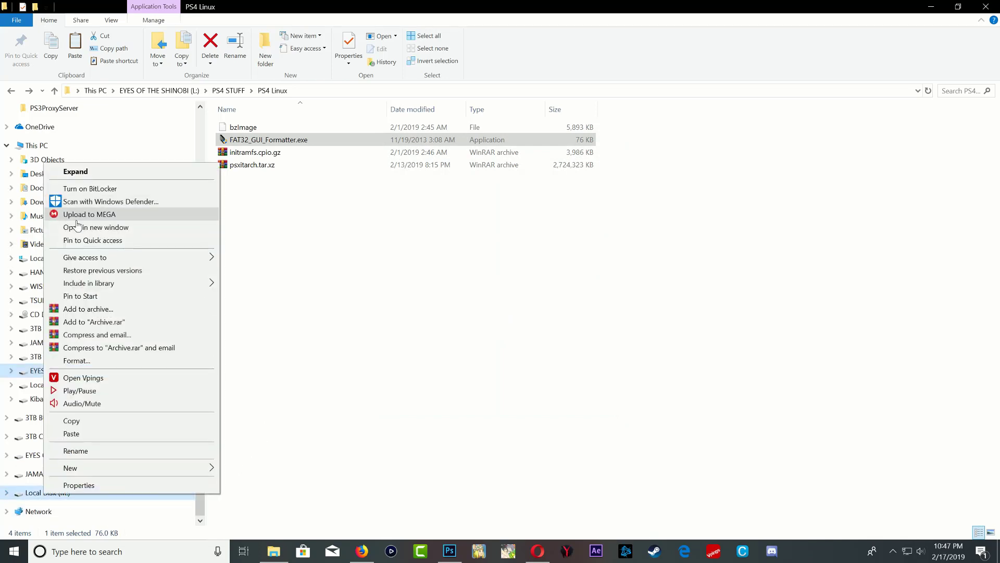
pyautogui.click(96, 227)
pyautogui.rightClick(561, 372)
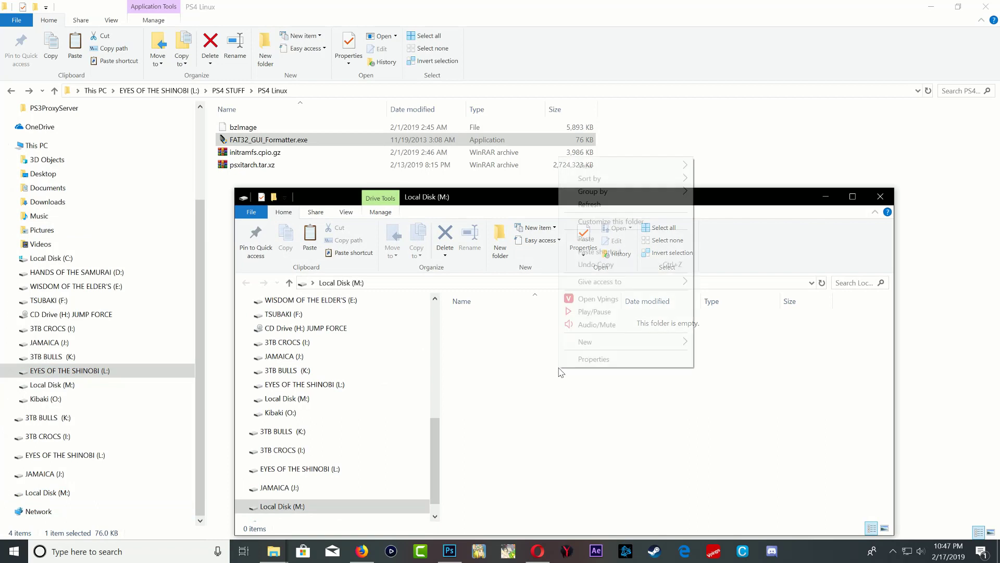
pyautogui.click(592, 361)
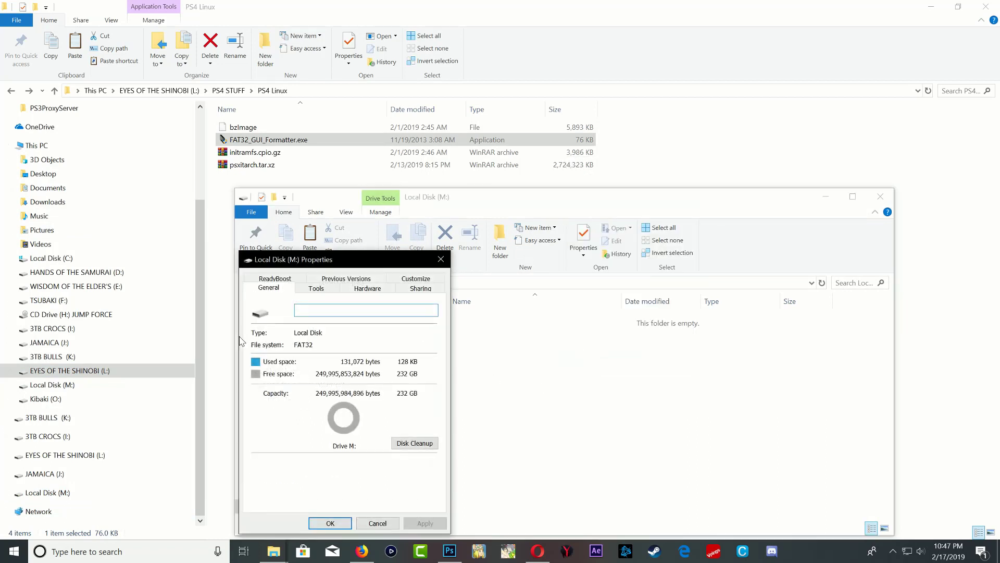
pyautogui.click(441, 259)
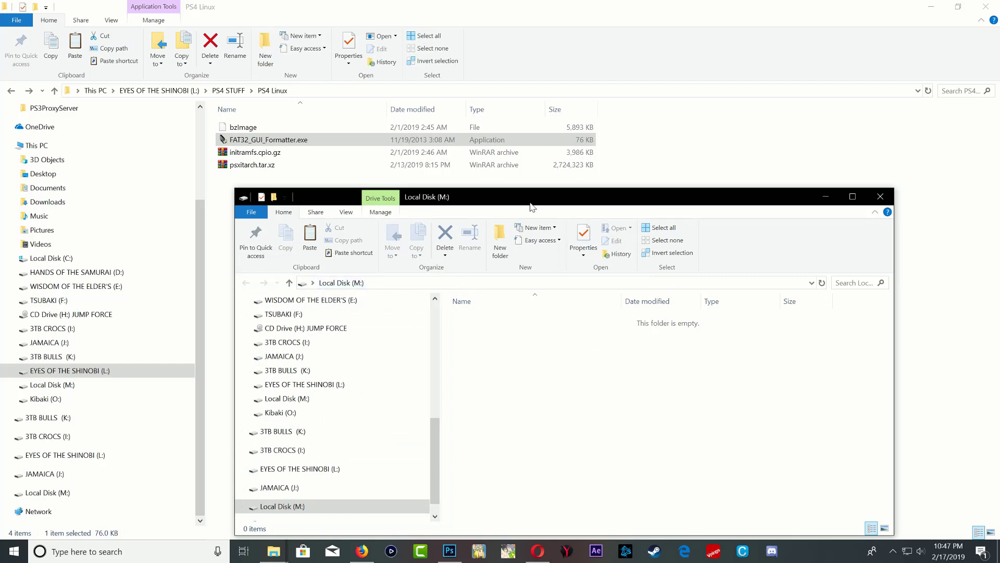
# Step: Copy psxitarch.tar.xz, initramfs.cpio.gz and bzImage from the PS4 Linux folder
pyautogui.click(233, 190)
pyautogui.click(239, 166)
pyautogui.keyDown('ctrl'); pyautogui.click(248, 153); pyautogui.keyUp('ctrl')
pyautogui.keyDown('ctrl'); pyautogui.click(252, 128); pyautogui.keyUp('ctrl')
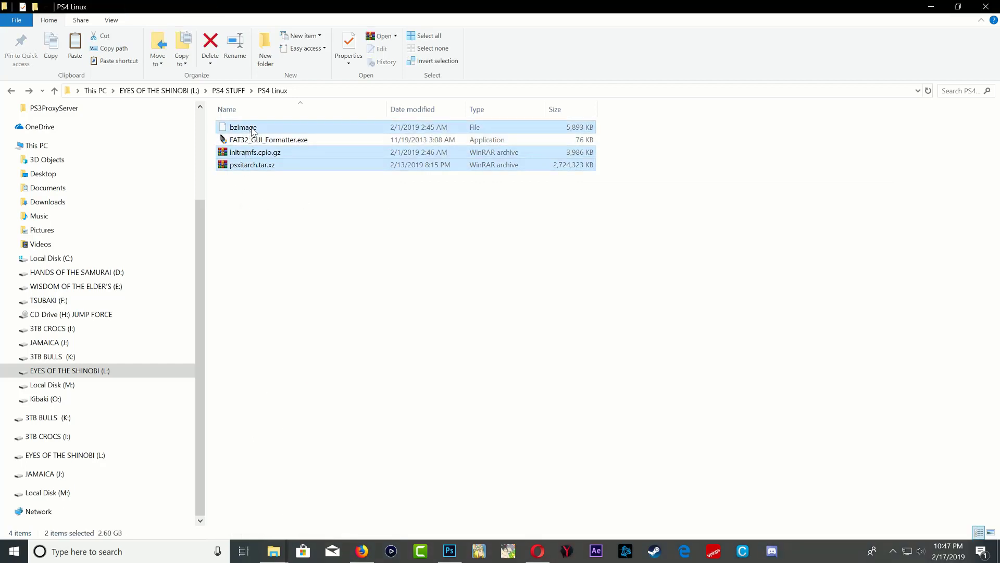
pyautogui.rightClick(248, 158)
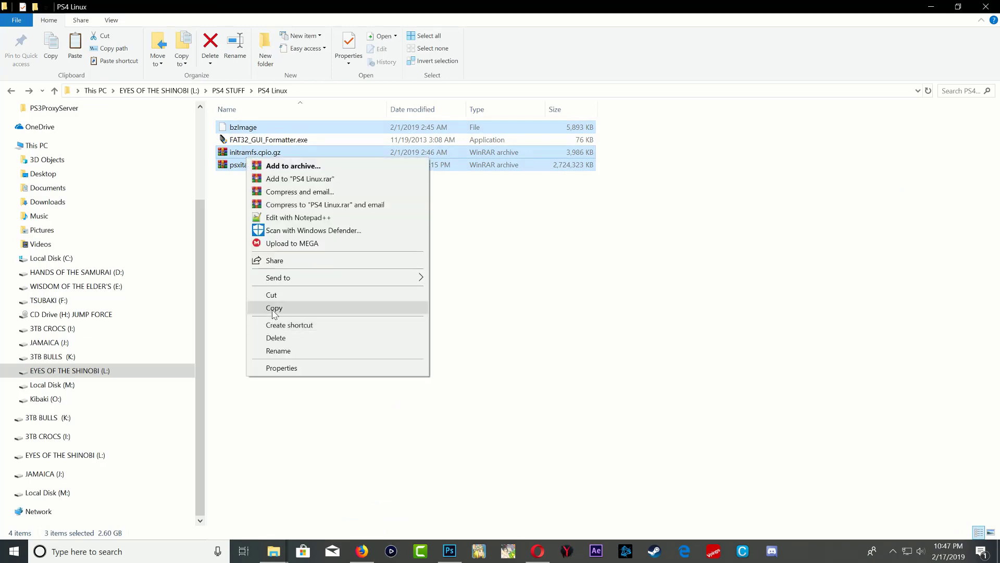
pyautogui.click(274, 308)
# Step: Paste the three Linux files onto Local Disk (M:), then close and minimize the folder windows
pyautogui.moveTo(276, 551)
pyautogui.click(293, 505)
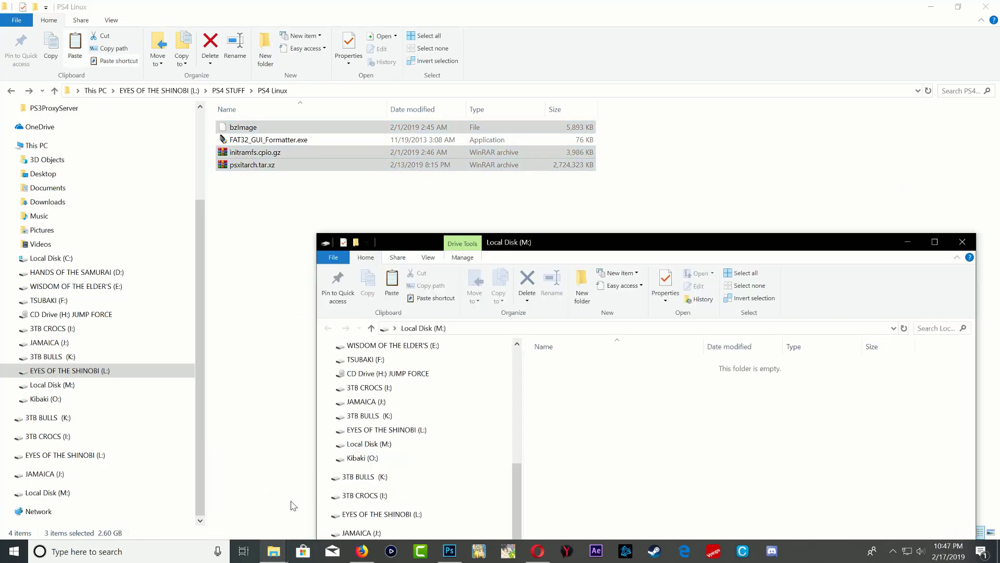
pyautogui.rightClick(636, 424)
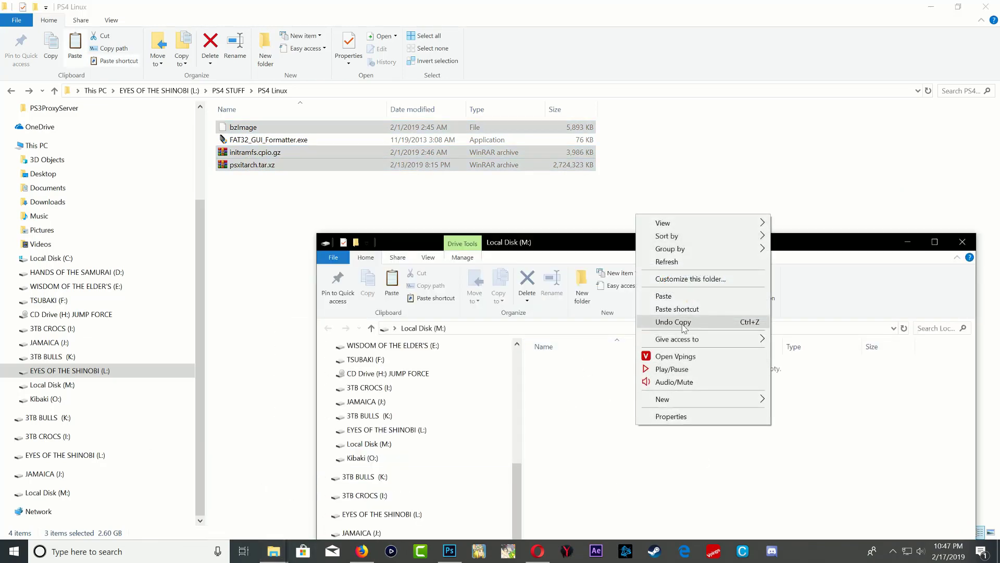
pyautogui.click(674, 295)
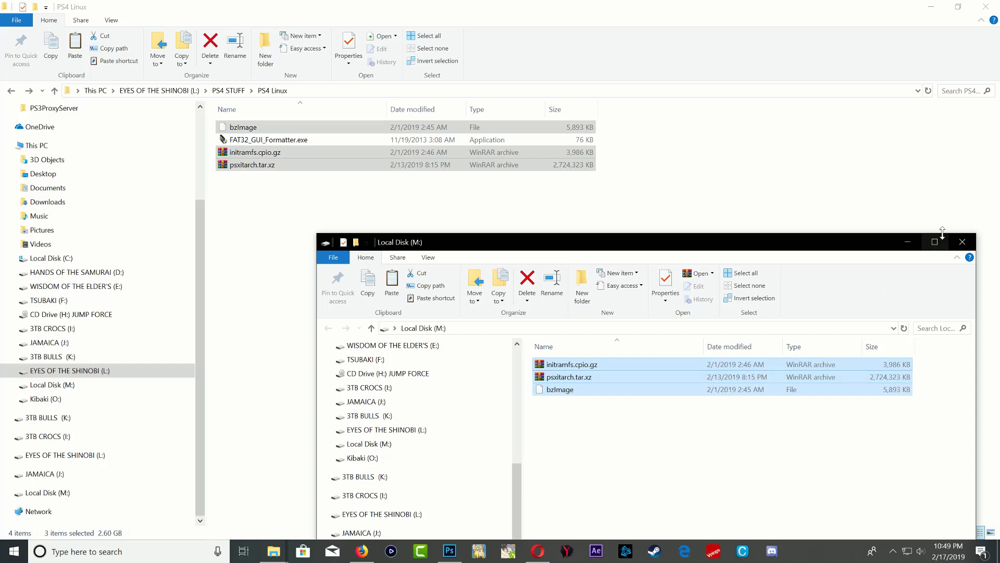
pyautogui.click(964, 242)
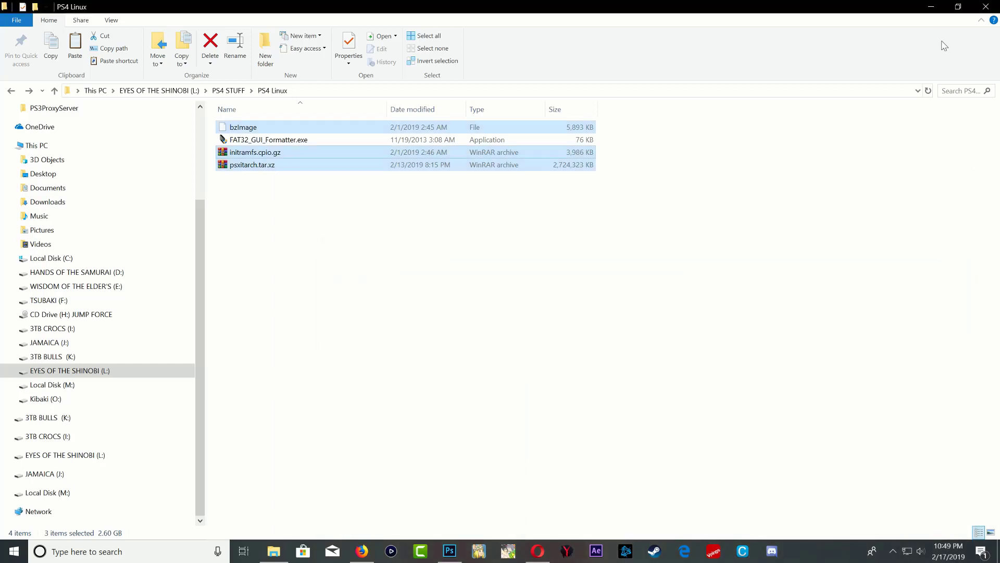
pyautogui.click(931, 7)
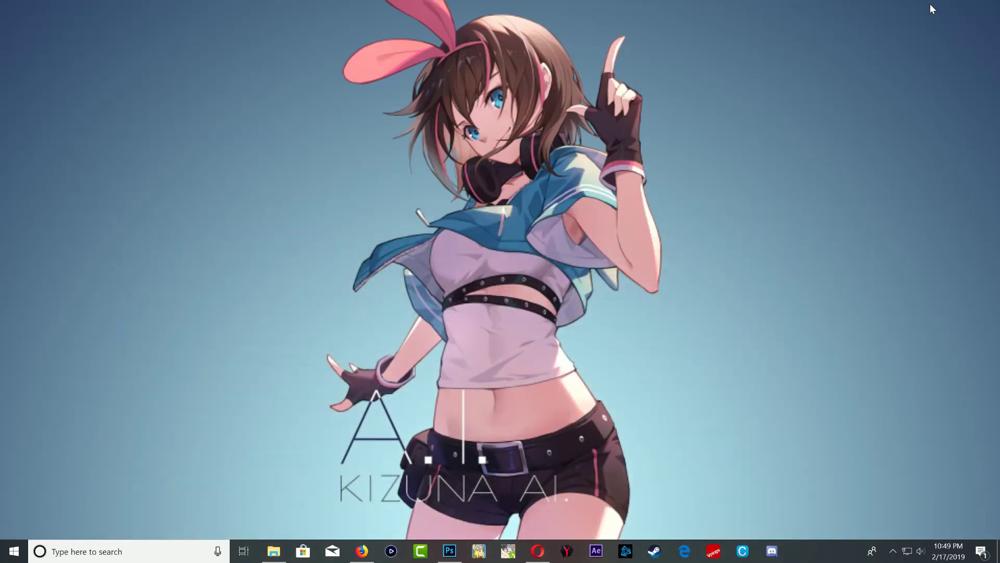
# Step: Reveal the hidden tray icons to reach the PS4 home screen capture
pyautogui.click(893, 551)
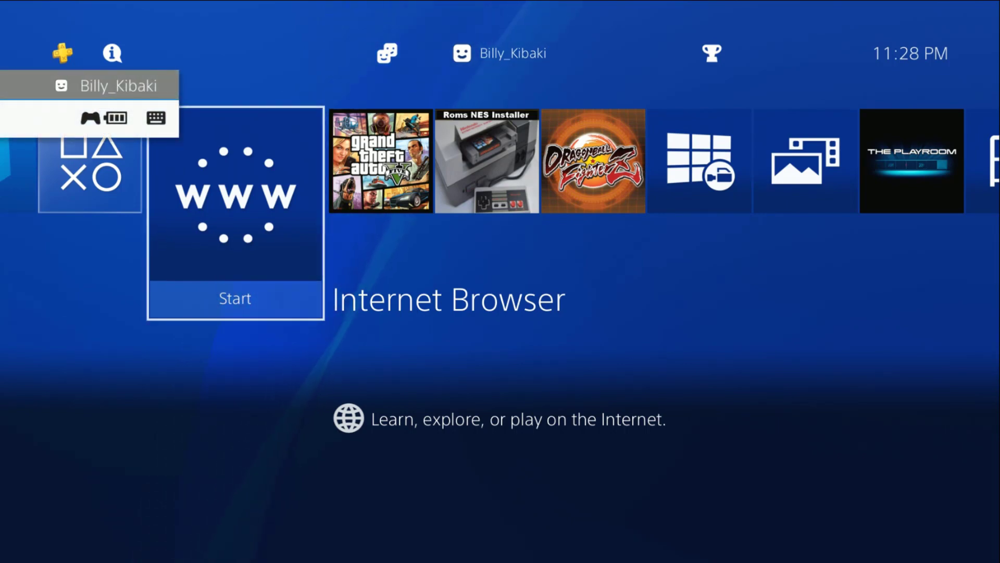
# Step: Launch the PS4 Internet Browser and accept both certificate warnings
pyautogui.press('Right')
pyautogui.press('Left')
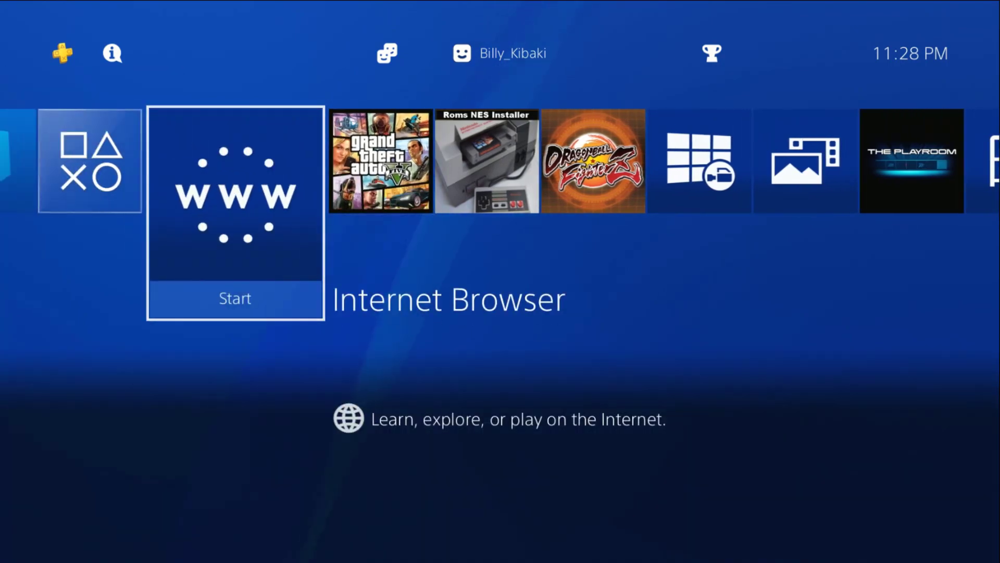
pyautogui.press('Return')
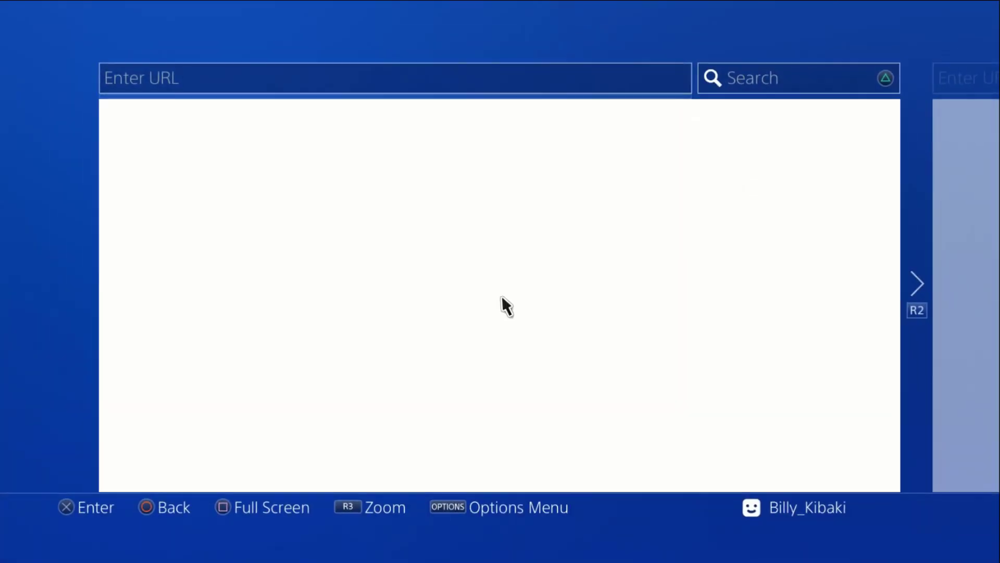
pyautogui.press('Right')
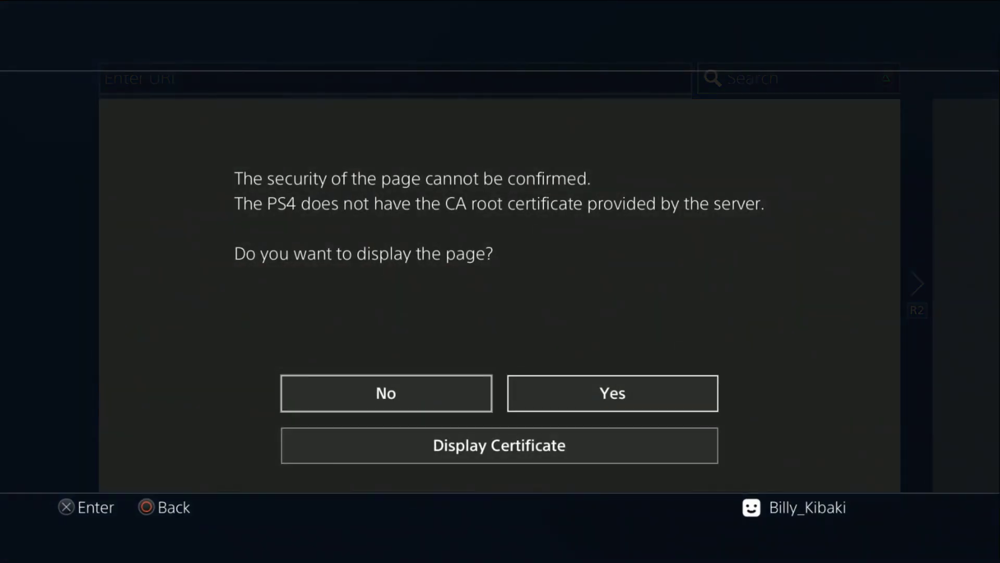
pyautogui.press('Return')
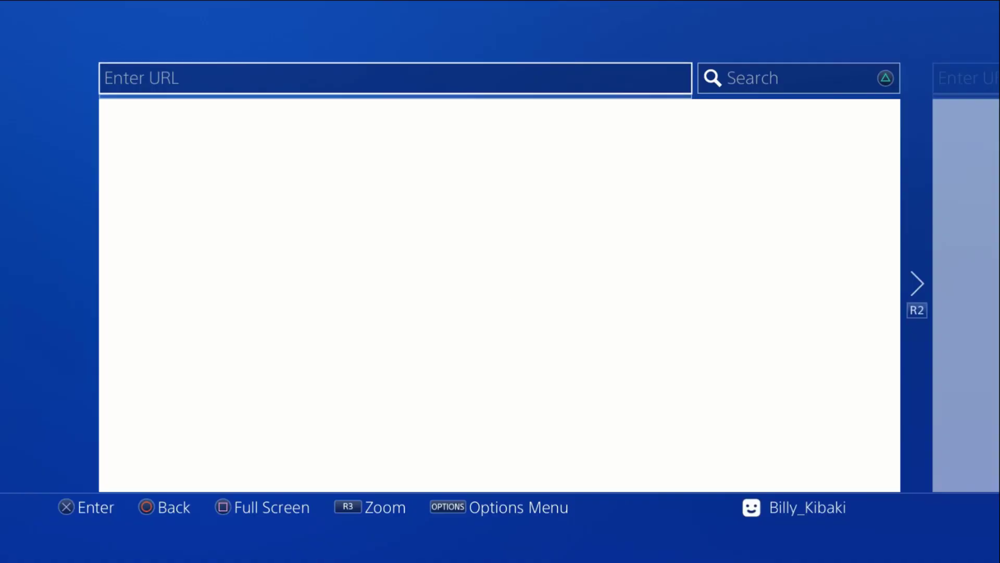
pyautogui.press('Right')
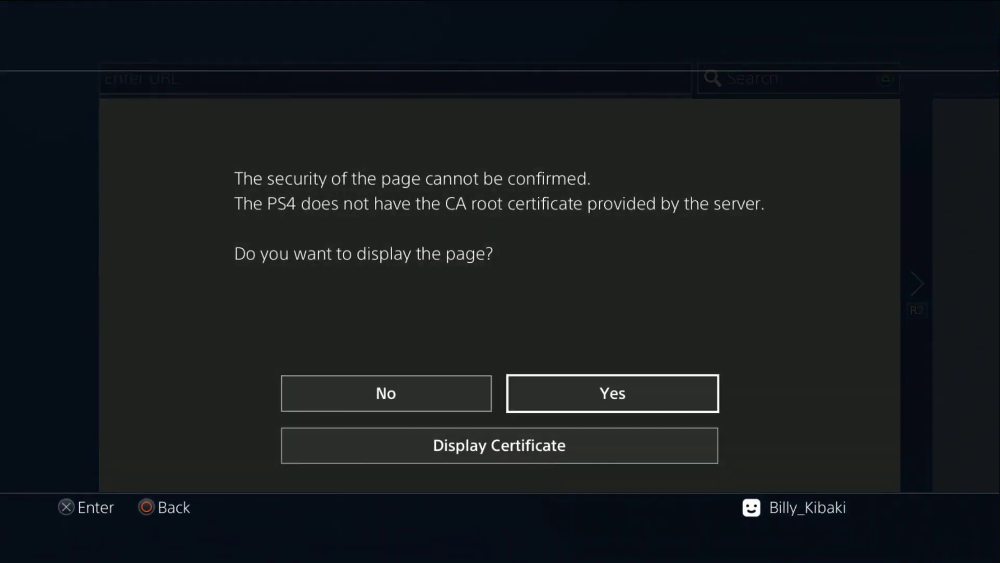
pyautogui.press('Return')
pyautogui.press('Return')
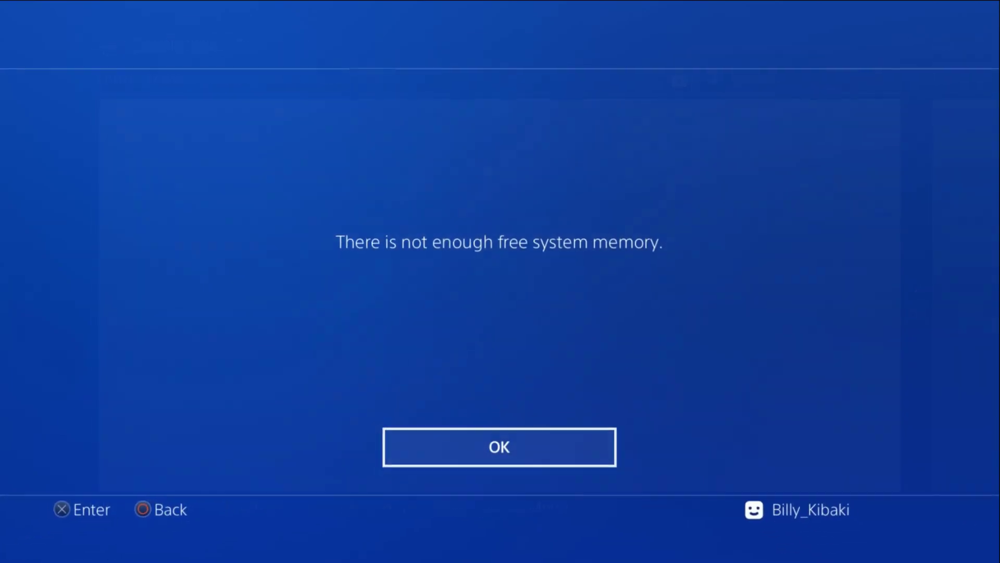
# Step: Dismiss the not-enough-memory message and display the psxita.it linux-loader page anyway
pyautogui.press('Return')
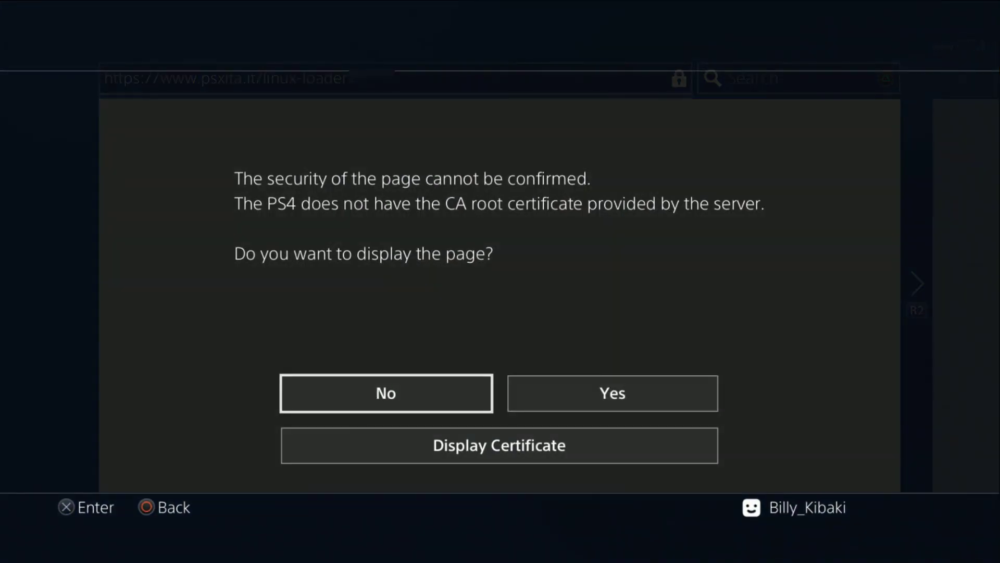
pyautogui.press('Right')
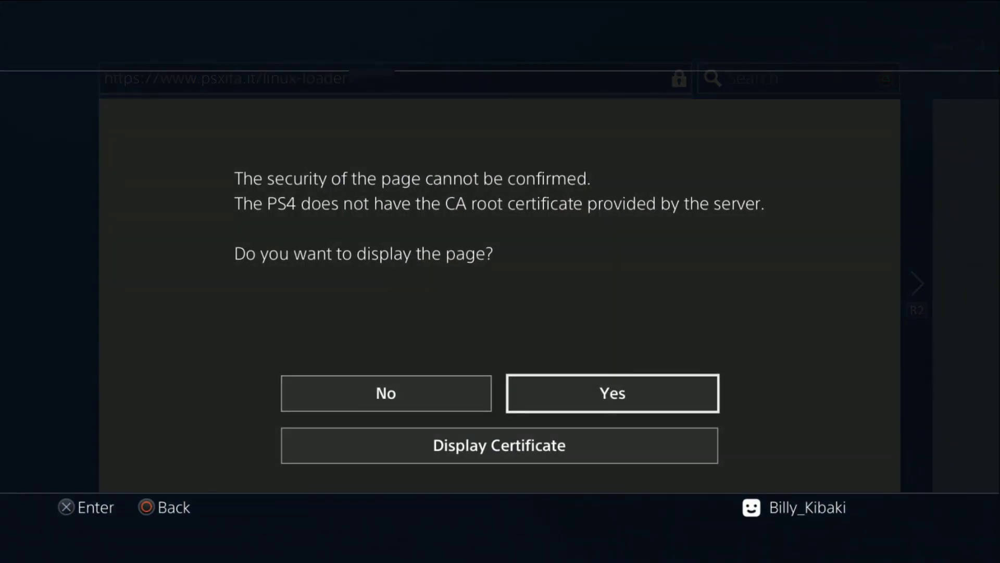
pyautogui.press('Return')
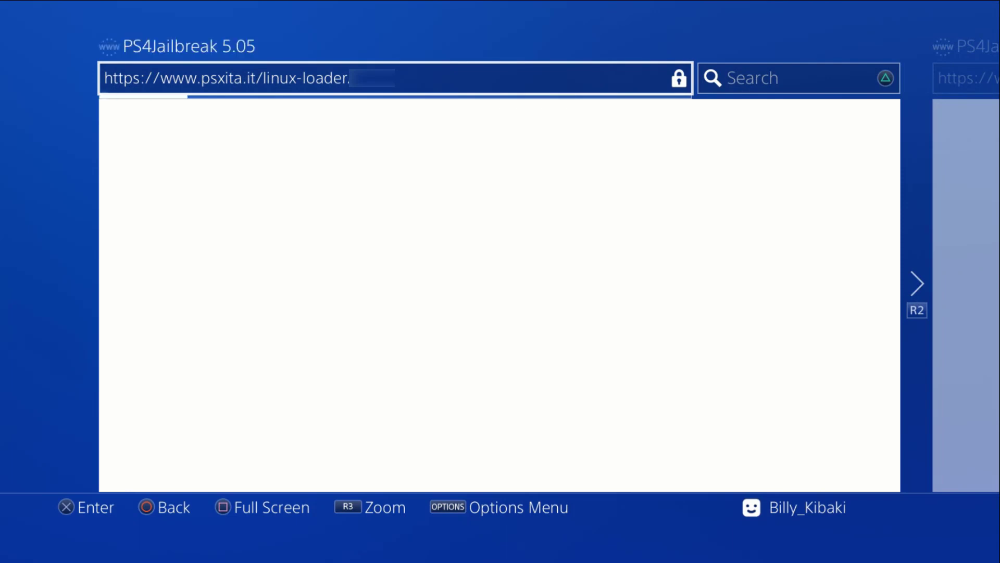
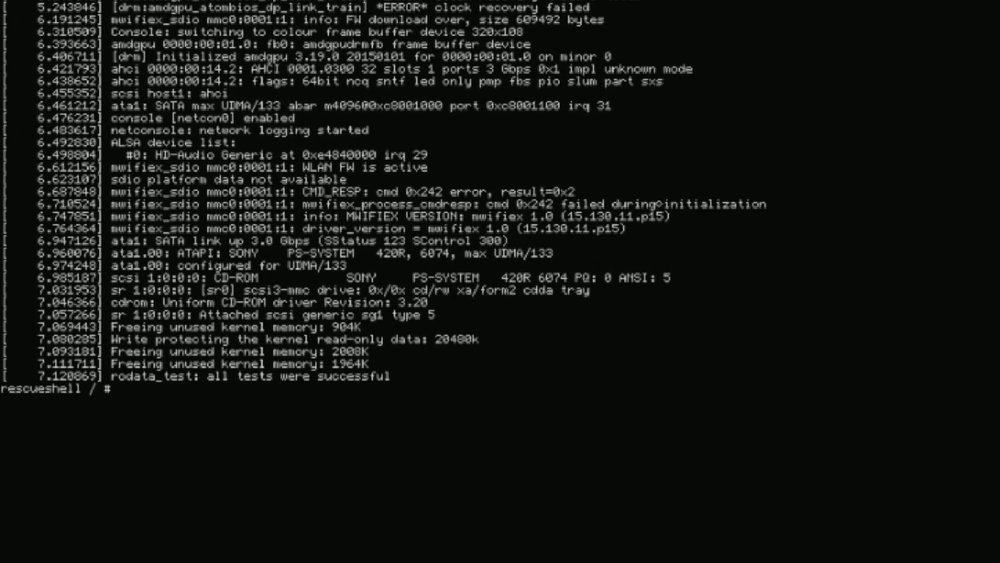
# Step: Run the install script exec install-psxitarch.sh from the rescueshell prompt
pyautogui.write('exec install')
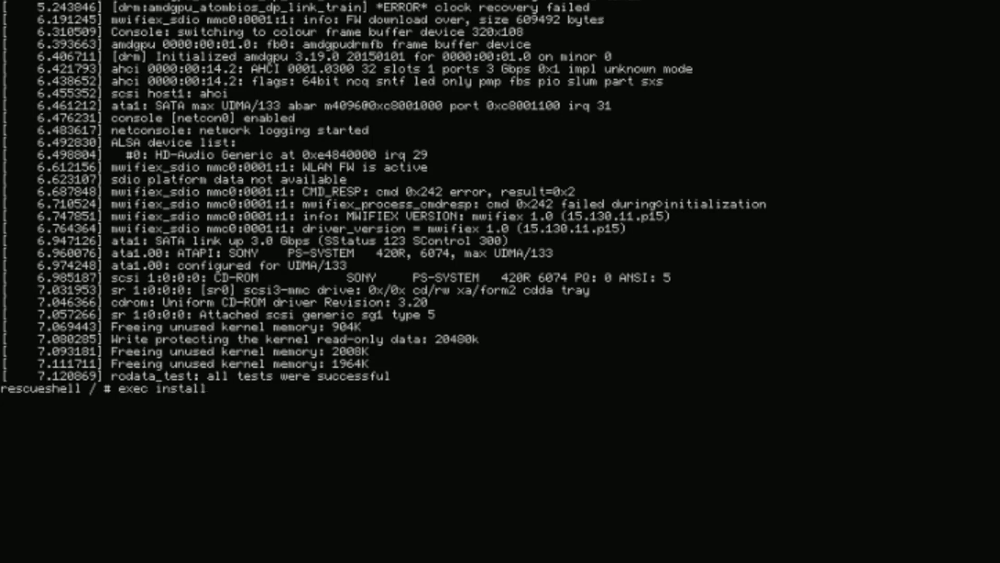
pyautogui.write('-psxitarch.sh')
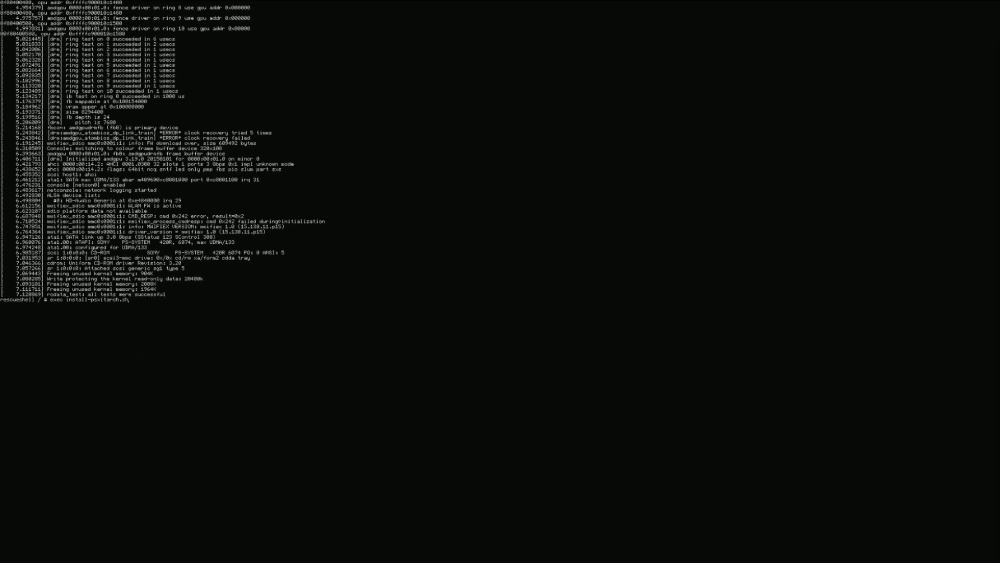
pyautogui.press('Return')
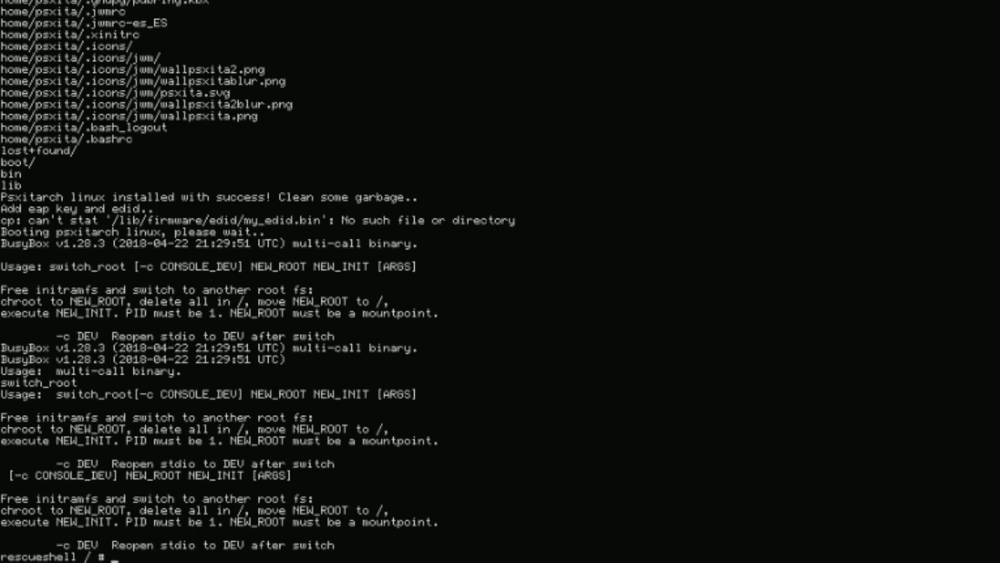
# Step: Enter the boot command exec start-psxitarch.sh at the rescueshell prompt
pyautogui.write('exec start-psxi')
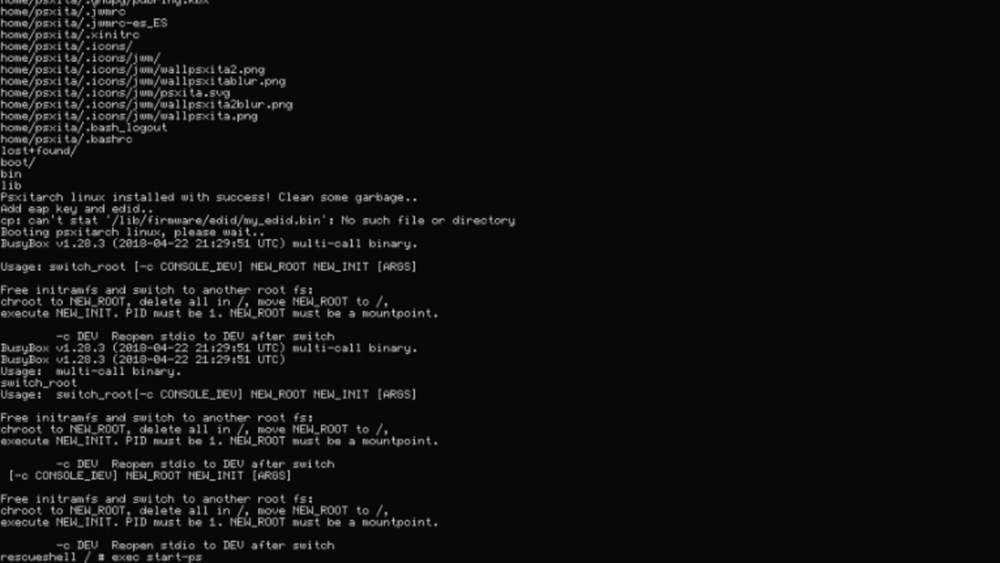
pyautogui.write('tarch.sh')
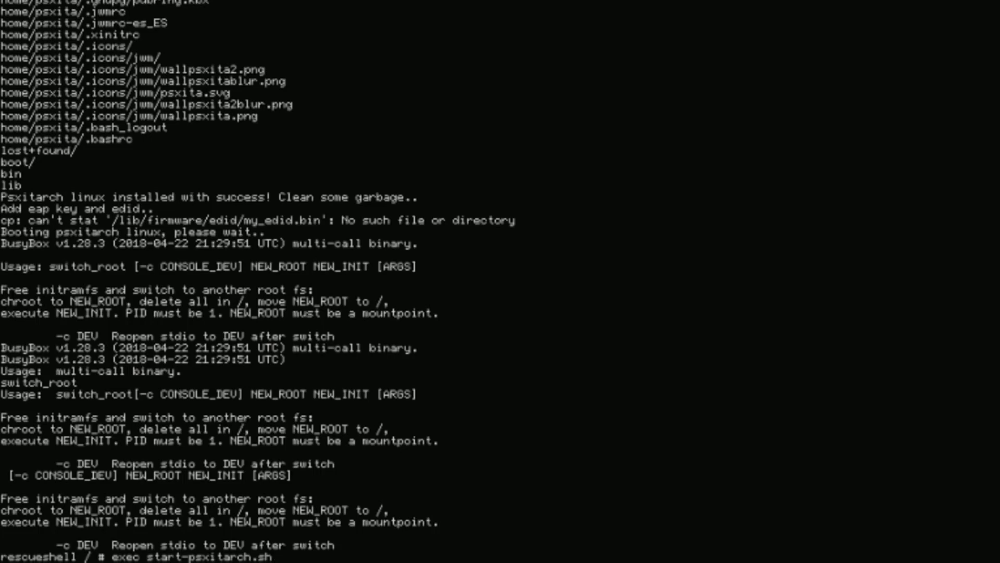
# Step: Run start-psxitarch.sh and let PSXITA Arch boot to the JWM desktop
pyautogui.press('Return')
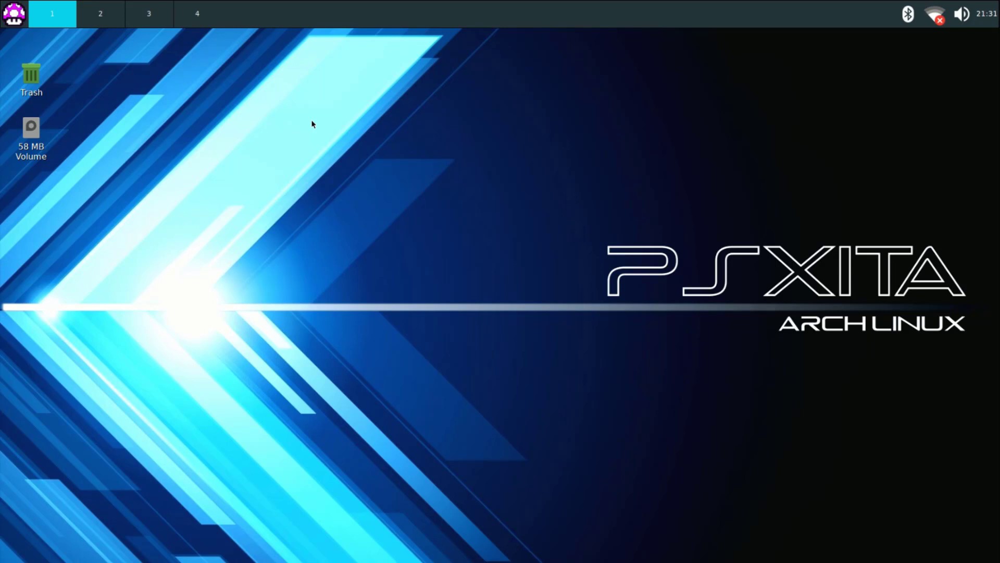
# Step: Choose Jwm Config > Desktop ON/OFF from the launcher menu to turn desktop icons off
pyautogui.click(15, 23)
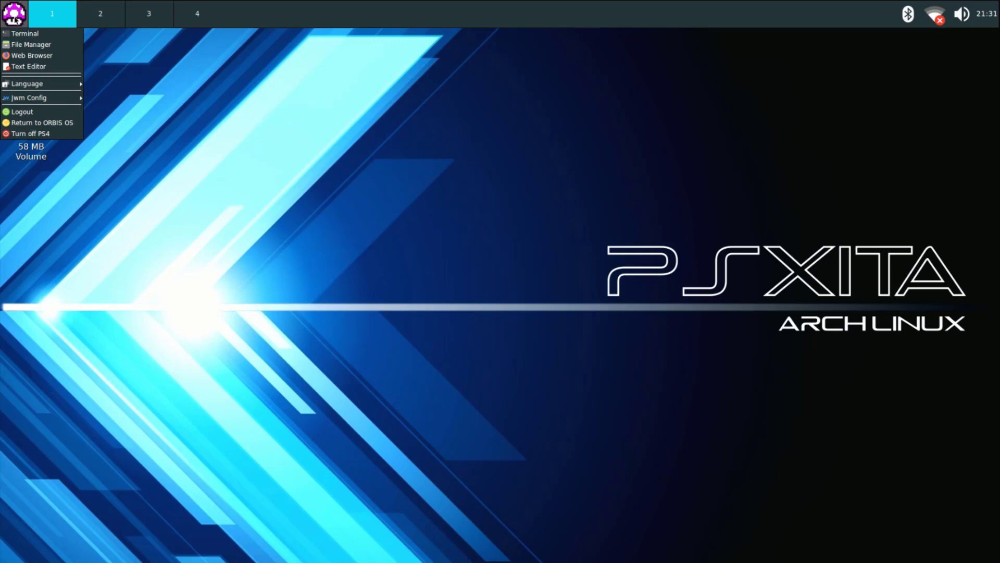
pyautogui.moveTo(35, 104)
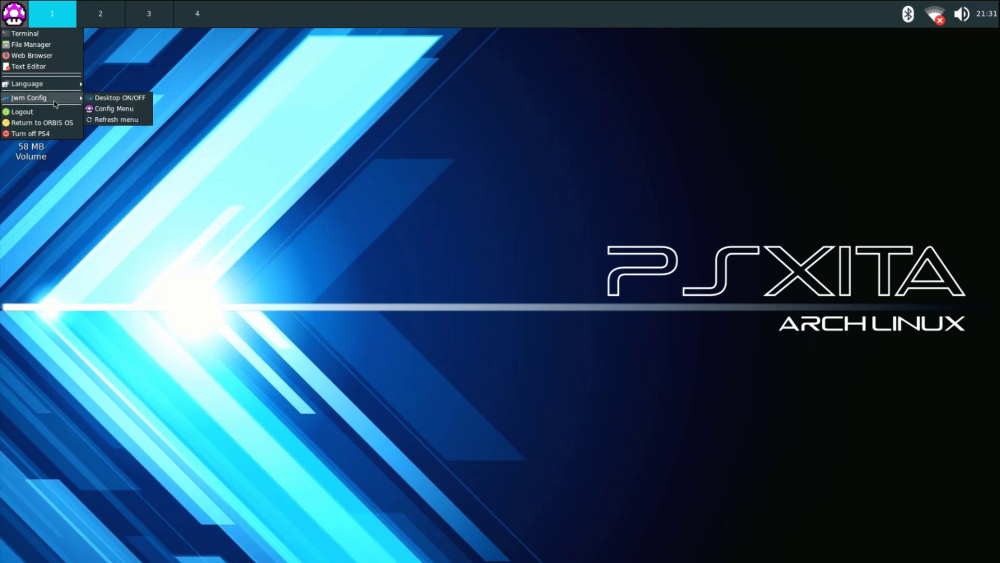
pyautogui.click(96, 98)
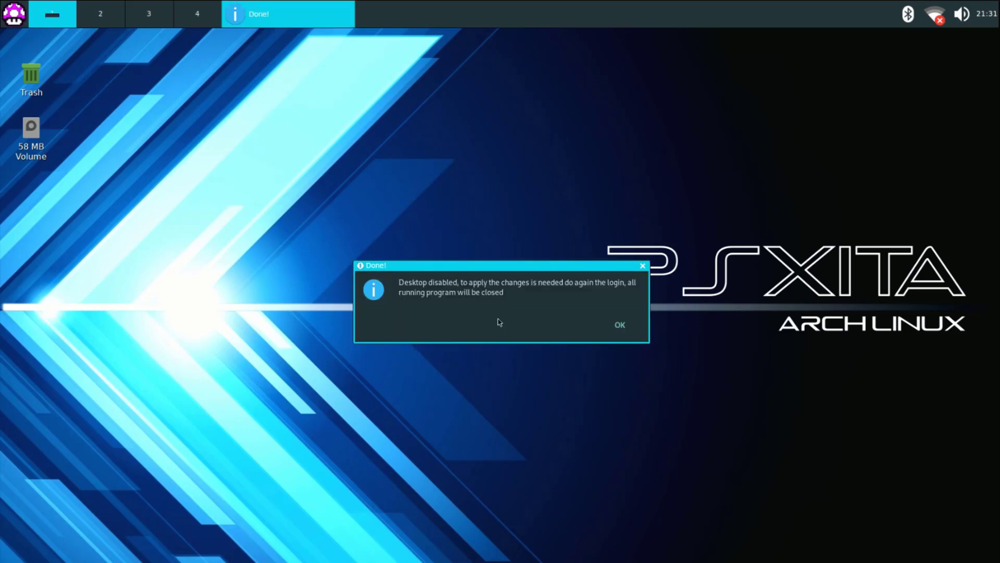
# Step: Confirm the Done! notice with OK so the session restarts without desktop icons
pyautogui.click(619, 322)
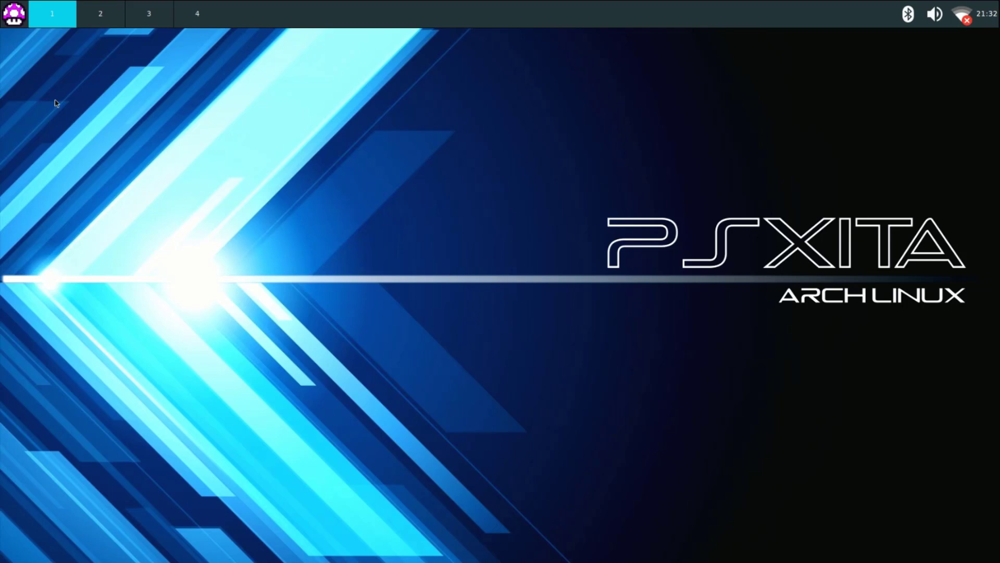
# Step: Show the launcher's Games submenu listing Dolphin Emulator, PCSXR, PPSSPP, RetroArch and Steam
pyautogui.click(9, 16)
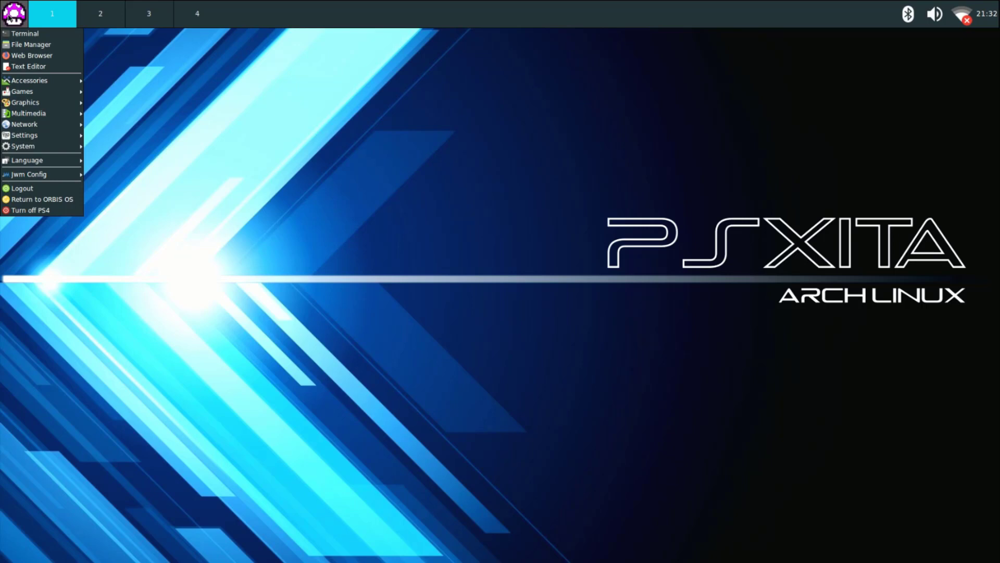
pyautogui.moveTo(21, 175)
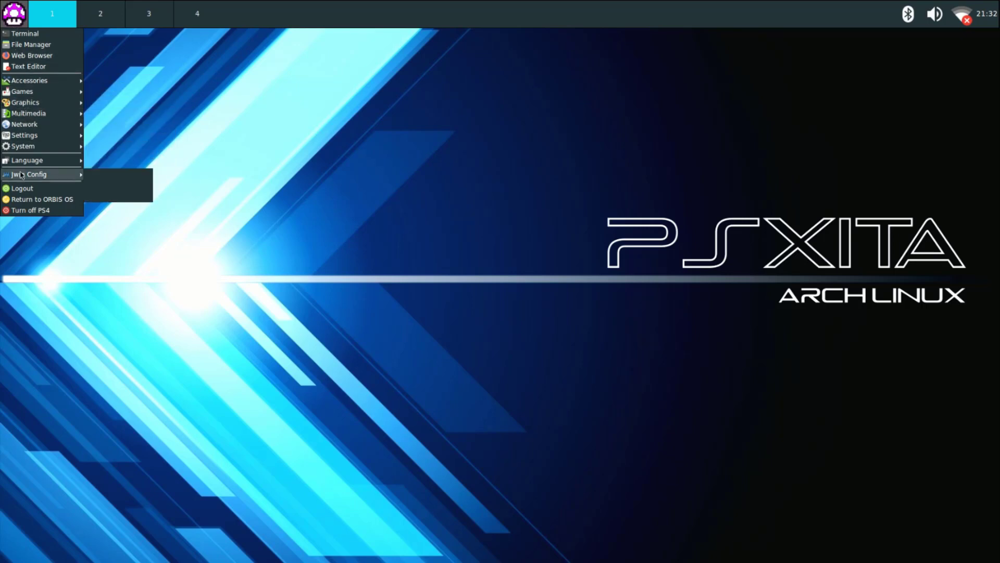
pyautogui.moveTo(22, 95)
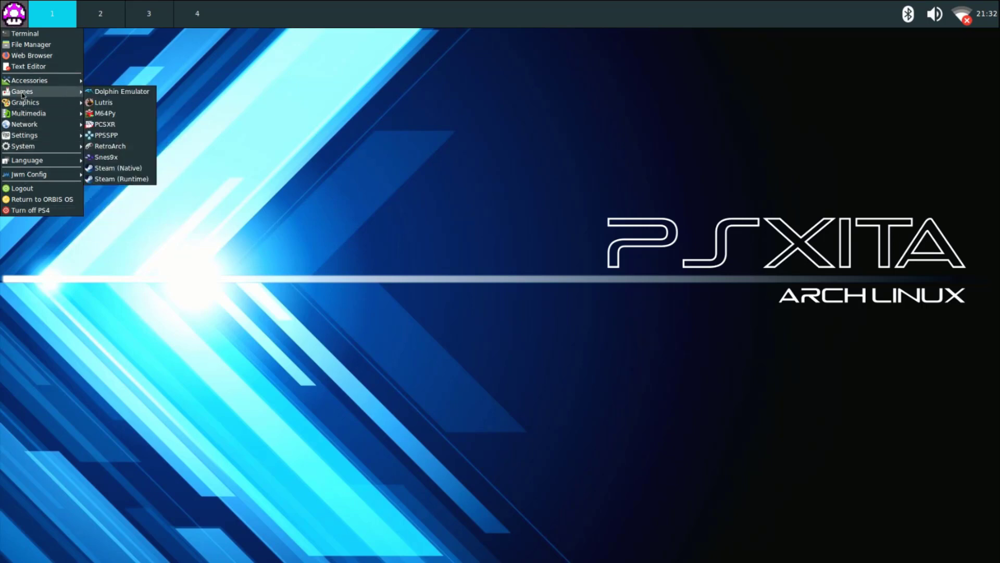